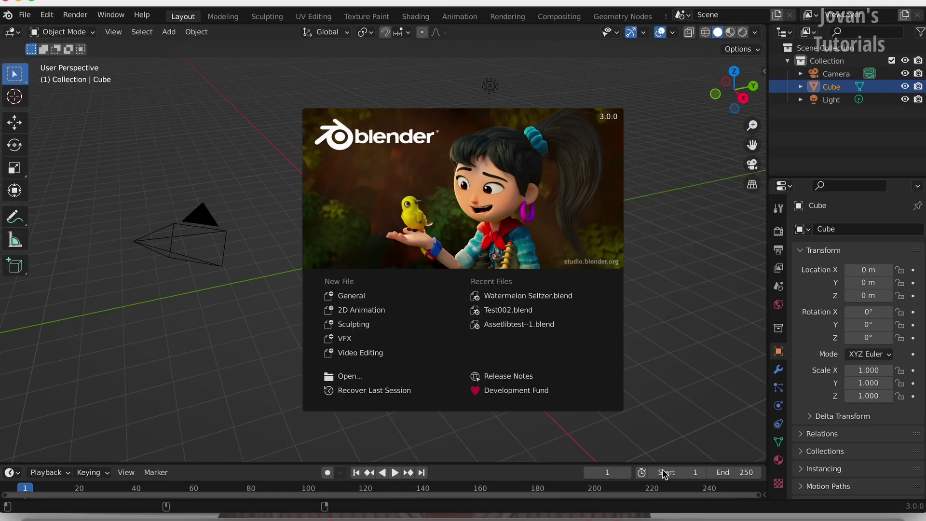
# Delete the default cube, camera and light, then paste in the six copied objects
pyautogui.click(702, 377)
pyautogui.press('a')
pyautogui.press('x')
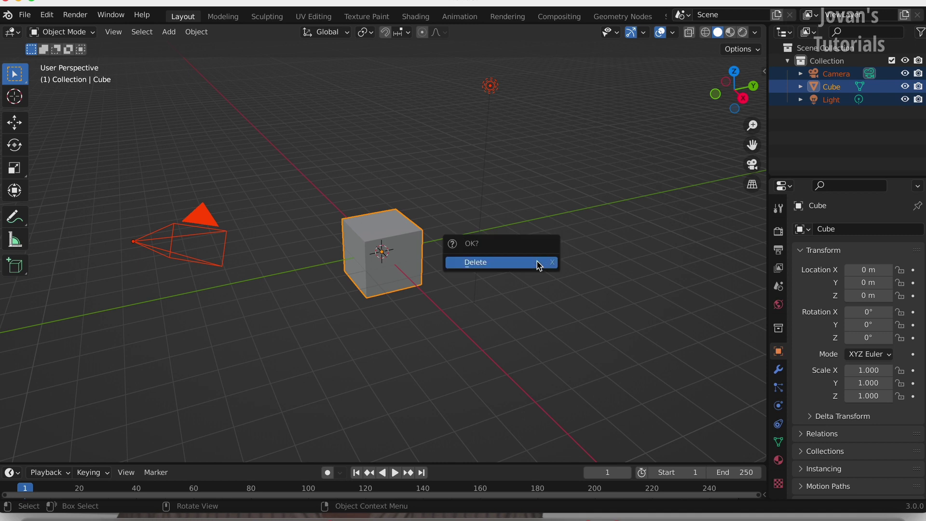
pyautogui.click(539, 262)
pyautogui.hotkey('ctrl', 'v')
# View the objects in Material Preview shading and play the animation briefly
pyautogui.moveTo(539, 269); pyautogui.dragTo(492, 265, button='middle')
pyautogui.press('z')
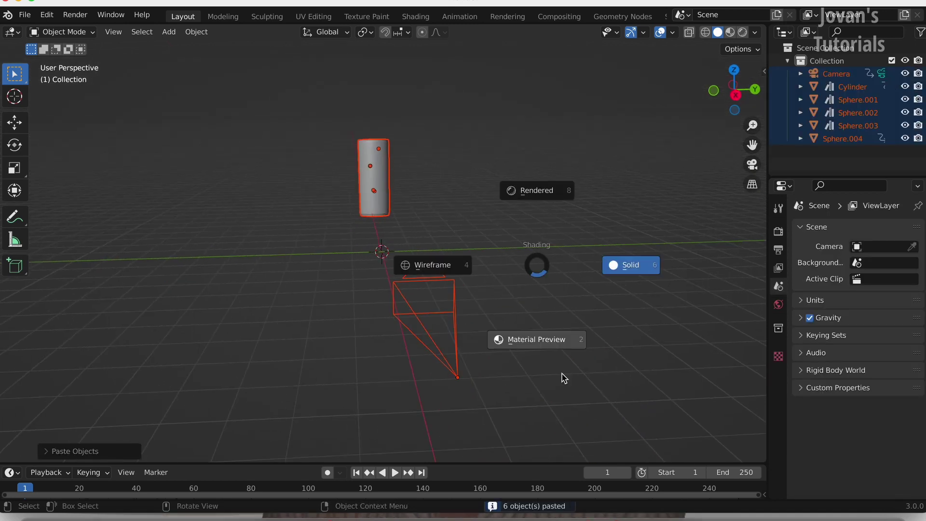
pyautogui.click(570, 393)
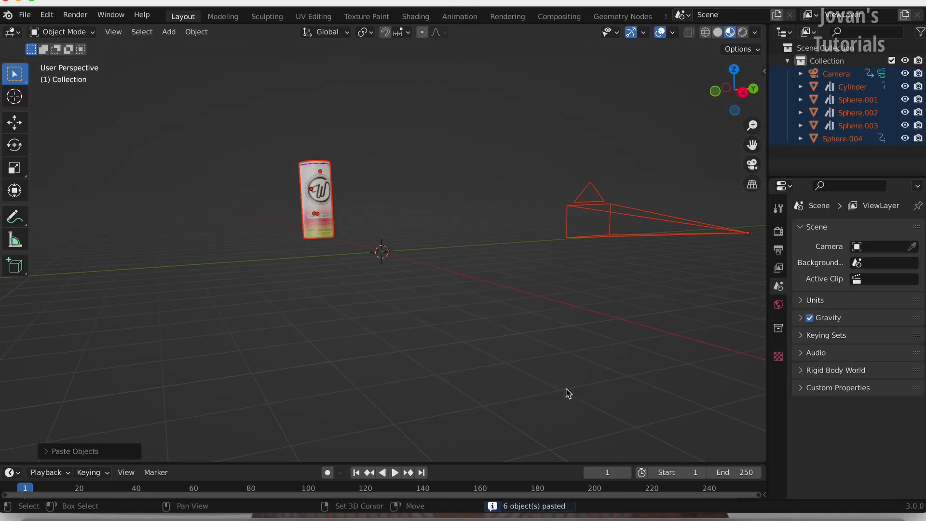
pyautogui.press('space')
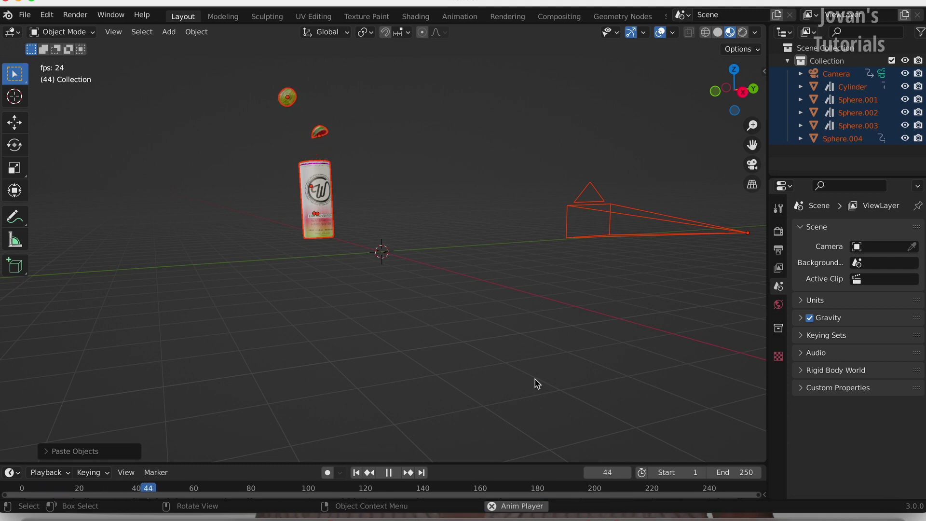
pyautogui.press('space')
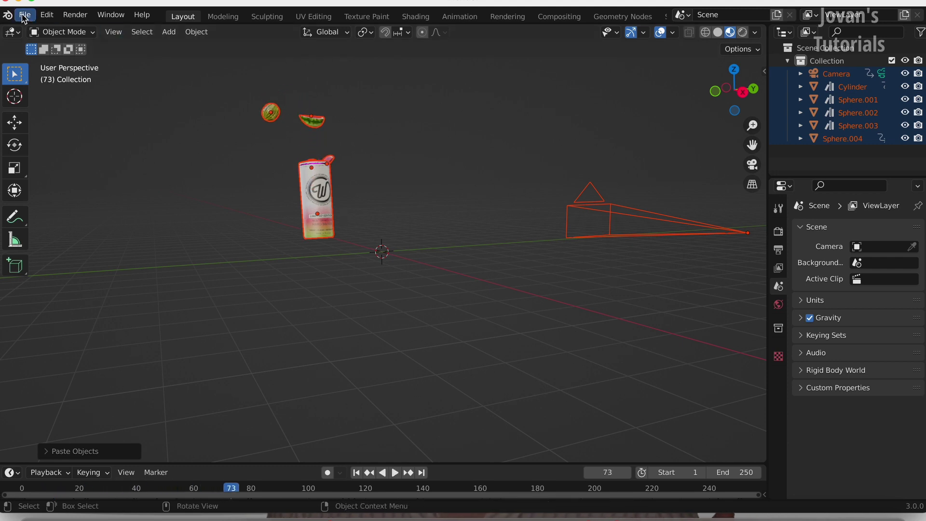
# Save the scene as a .blend file inside a new Documents folder named 'Asset Library'
pyautogui.click(25, 15)
pyautogui.click(79, 113)
pyautogui.click(360, 79)
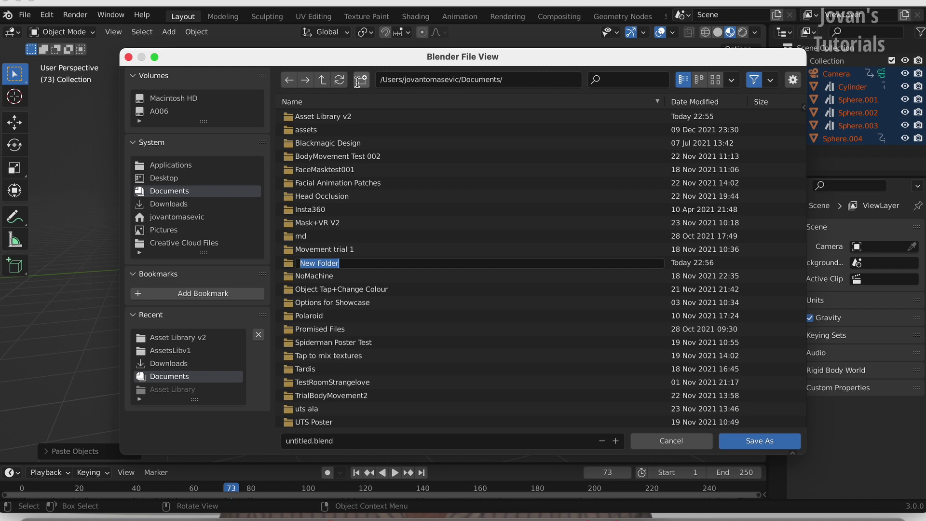
pyautogui.write('Asset Library')
pyautogui.press('Return')
pyautogui.doubleClick(322, 128)
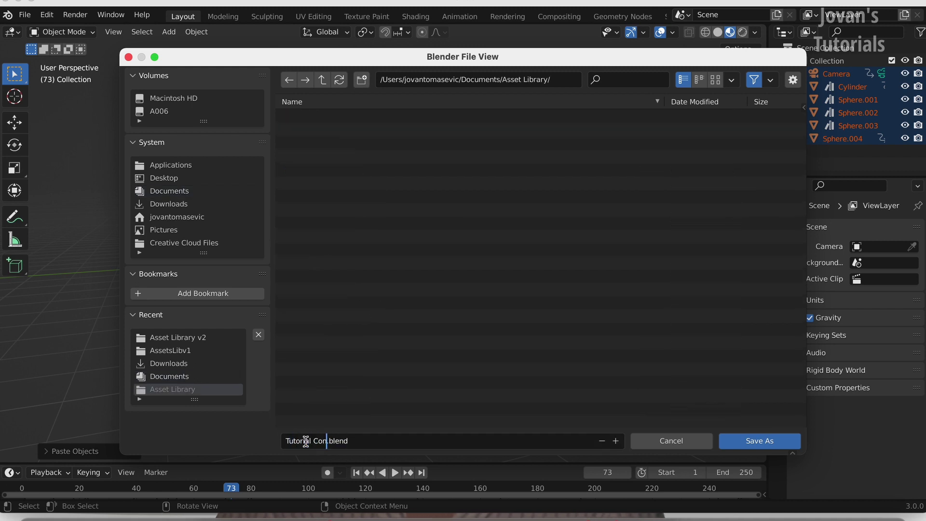
pyautogui.press('Return')
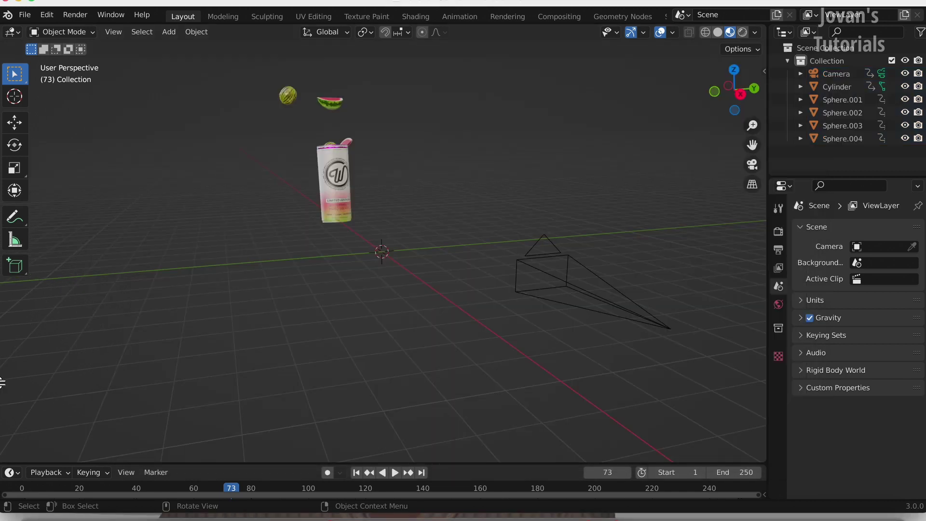
# Split the 3D viewport and make the lower area an Asset Browser for Current File
pyautogui.click(20, 294)
pyautogui.click(21, 305)
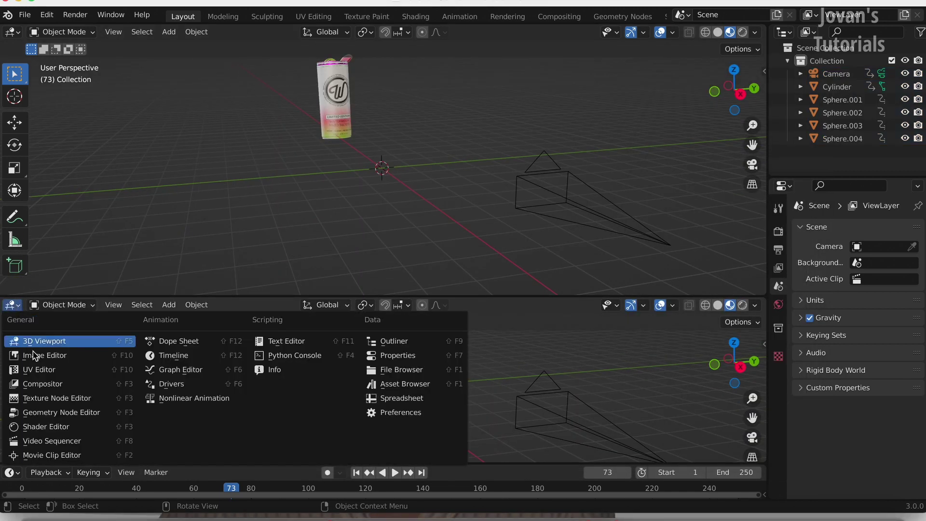
pyautogui.click(385, 383)
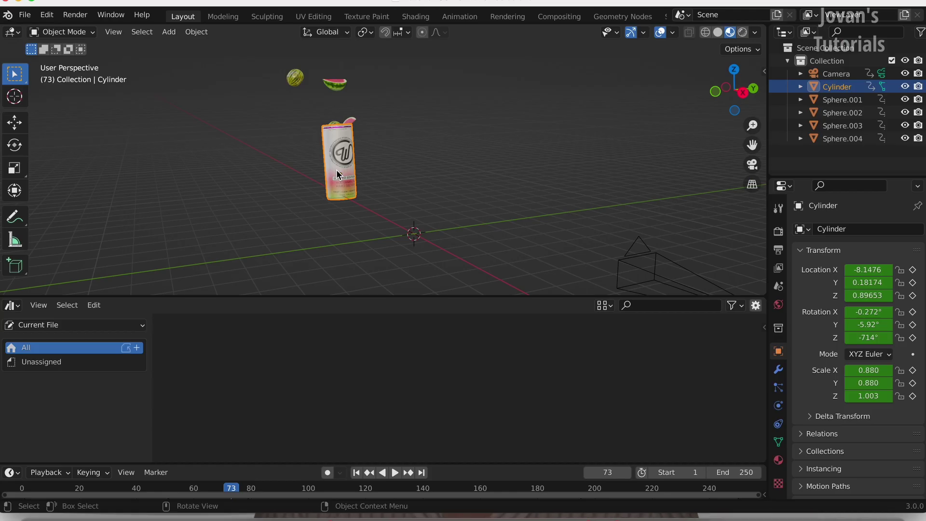
# Mark the Cylinder can as an asset and show the Unassigned catalog
pyautogui.press('space')
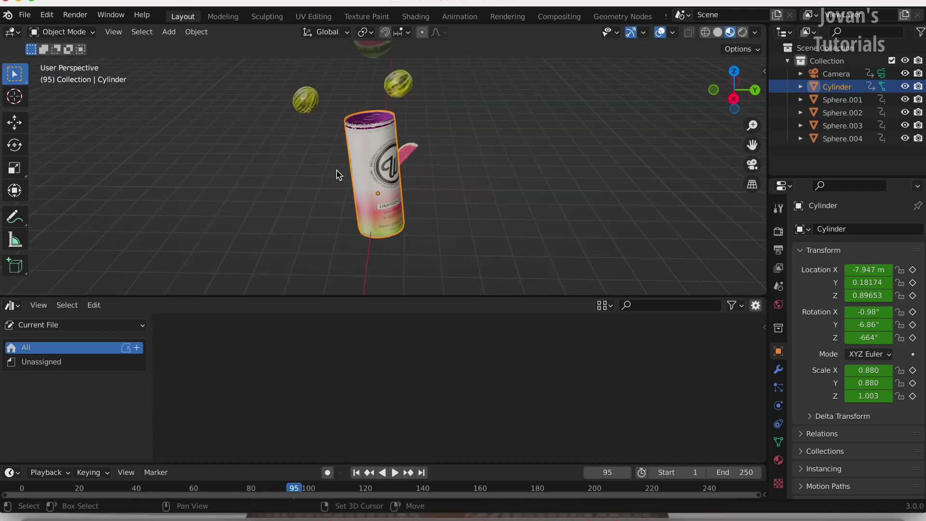
pyautogui.press('space')
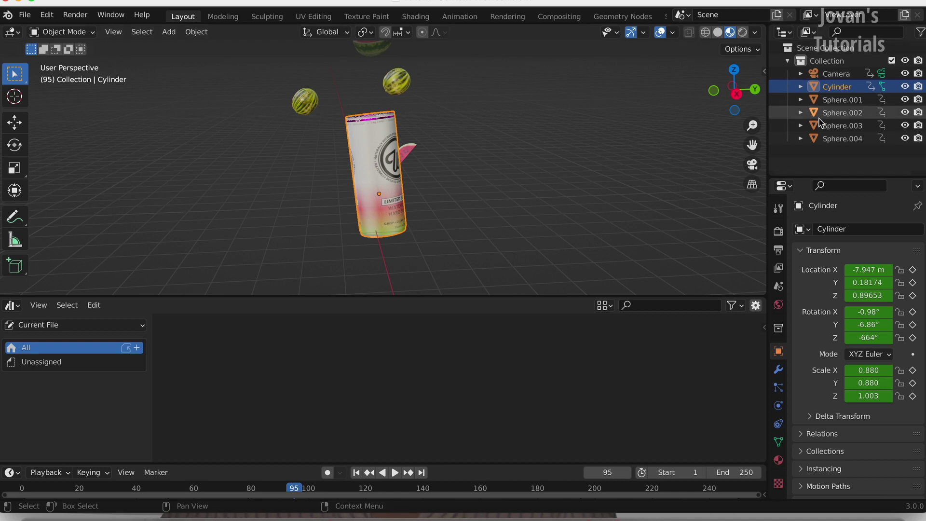
pyautogui.rightClick(838, 90)
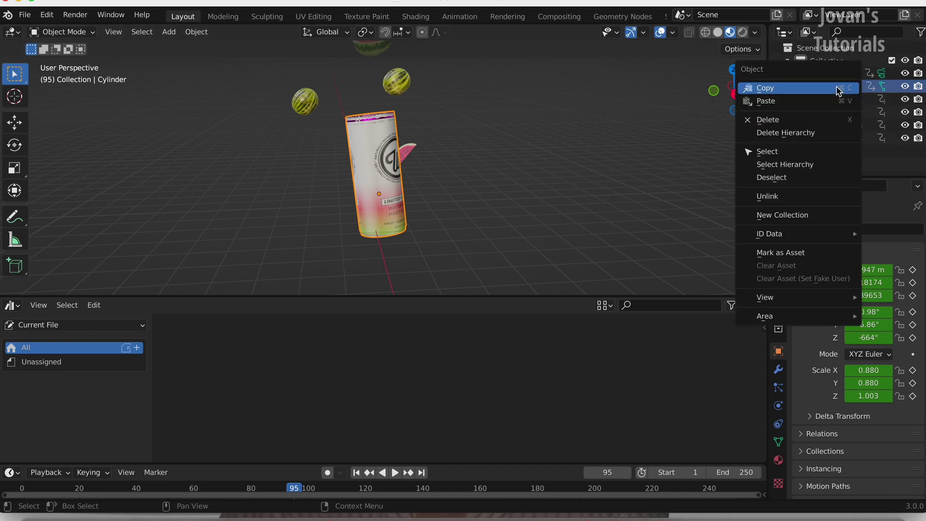
pyautogui.click(797, 253)
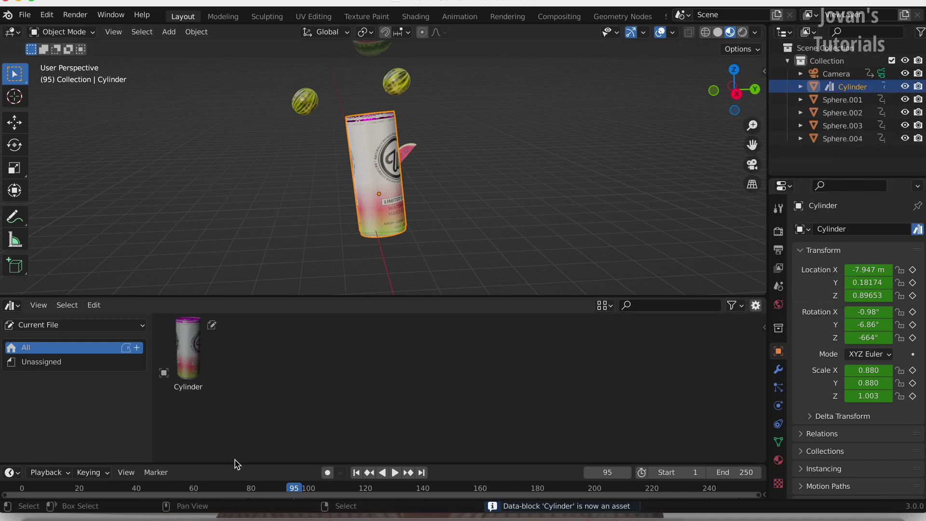
pyautogui.click(86, 362)
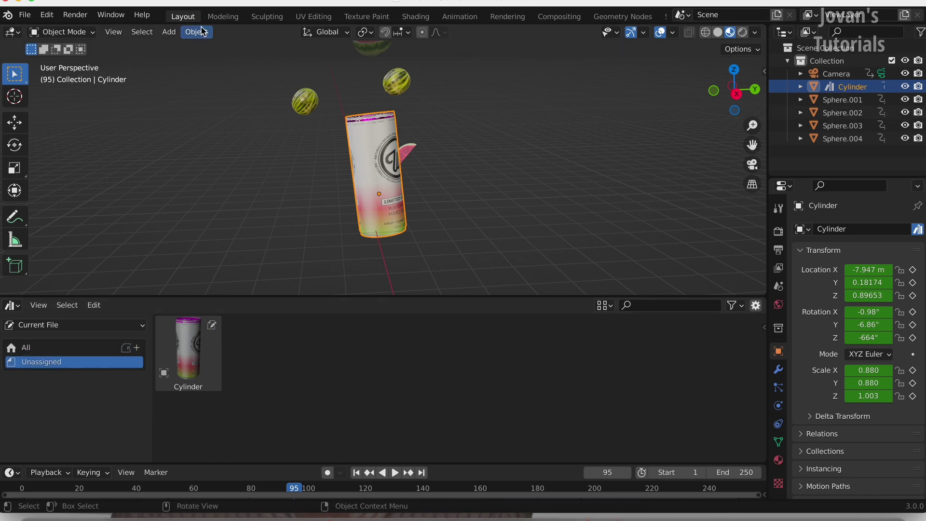
# Mark the Sphere.002 watermelon as an asset from the Object menu
pyautogui.click(314, 107)
pyautogui.click(196, 32)
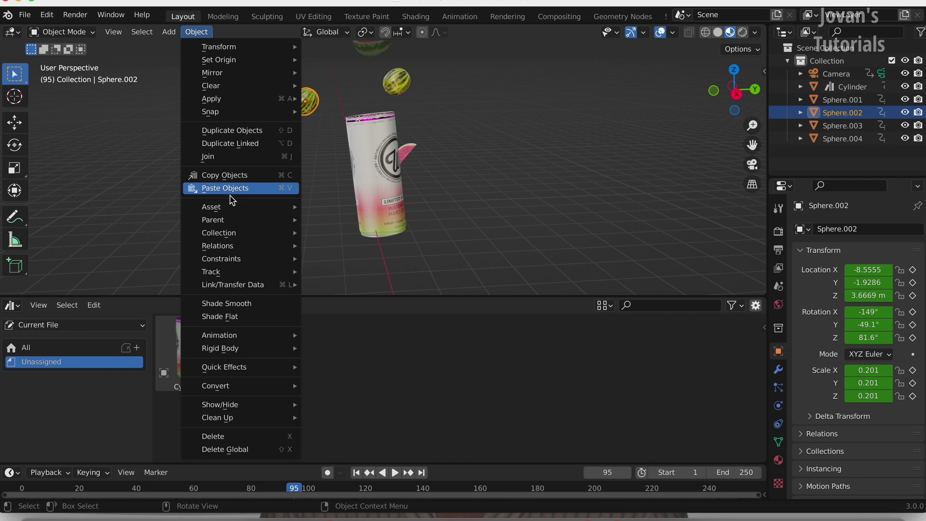
pyautogui.moveTo(238, 209)
pyautogui.click(340, 206)
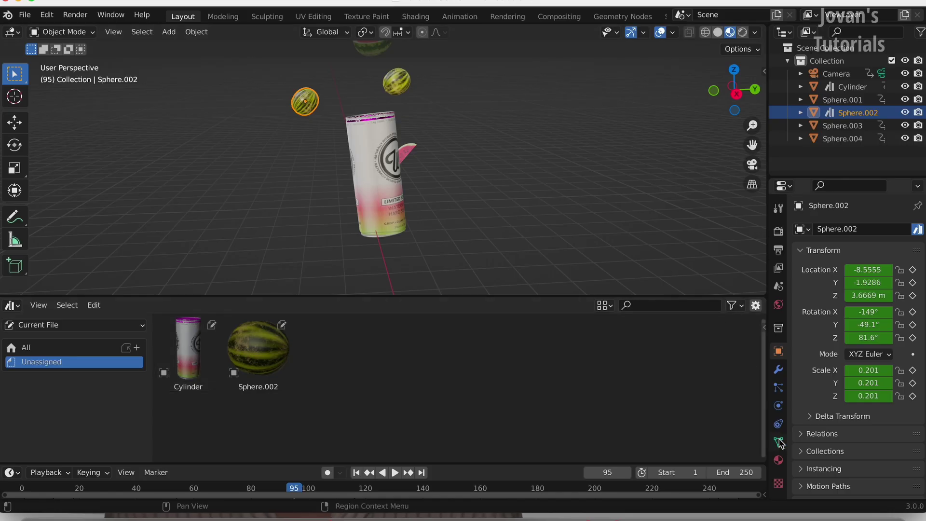
# Mark Material.004 as an asset from Sphere.002's material settings
pyautogui.click(779, 458)
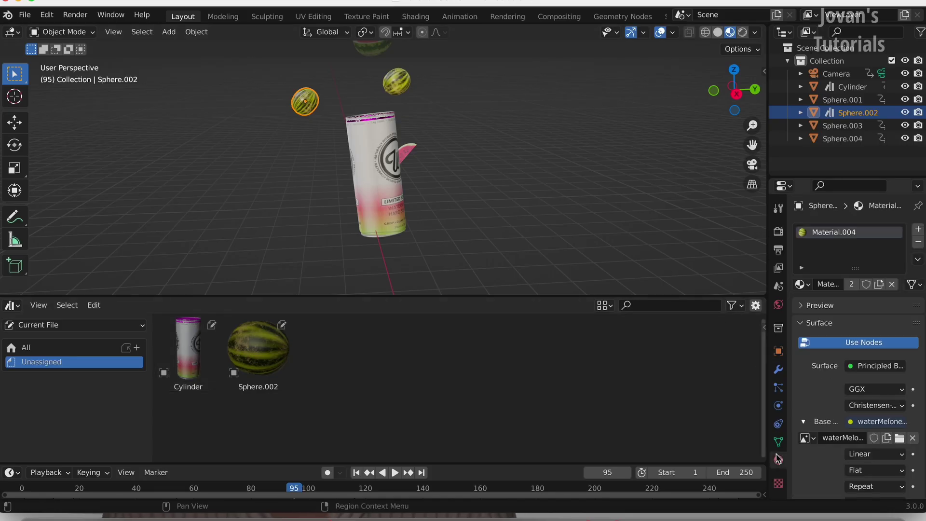
pyautogui.rightClick(834, 237)
pyautogui.click(803, 303)
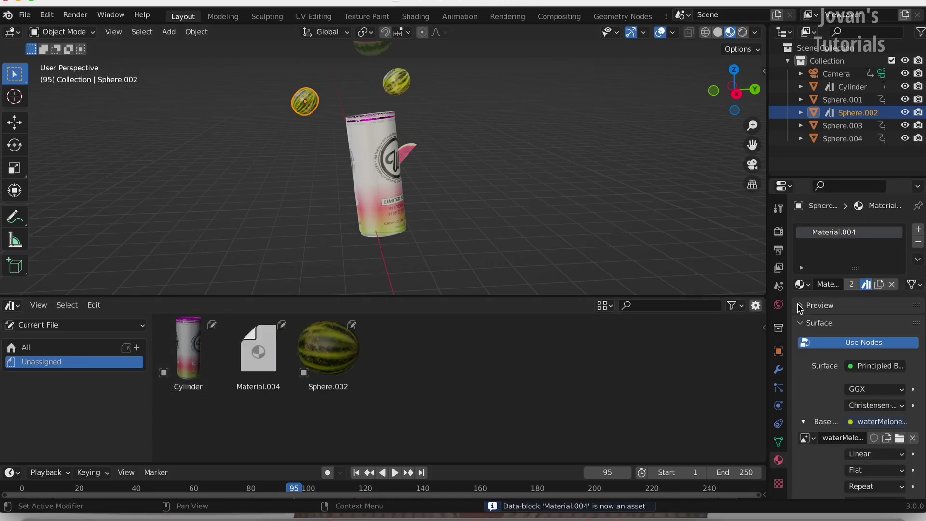
pyautogui.click(193, 352)
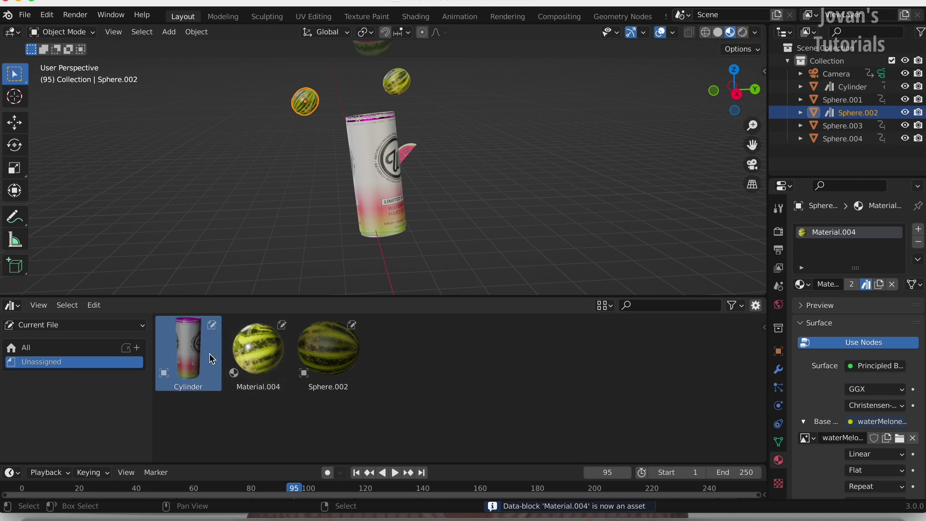
pyautogui.rightClick(209, 370)
# Create two asset catalogs named 'Assets' and 'Textures'
pyautogui.click(137, 348)
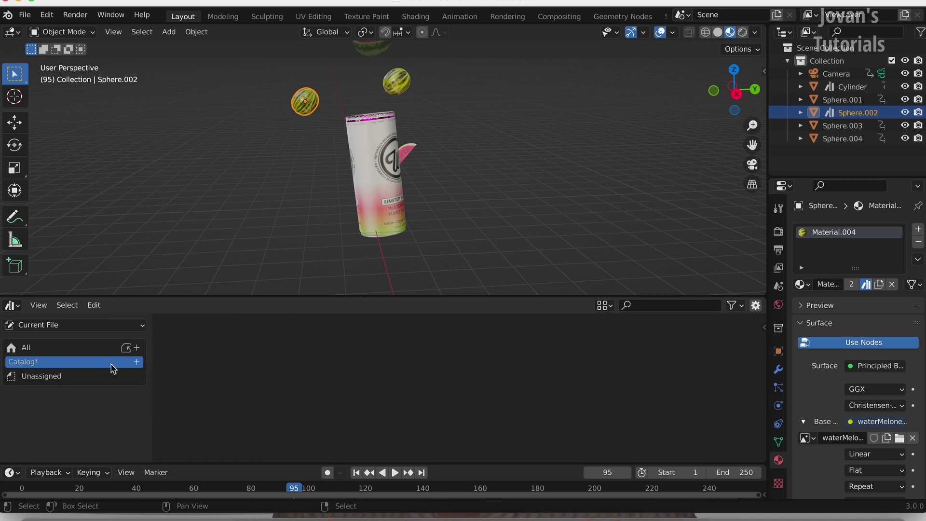
pyautogui.doubleClick(36, 363)
pyautogui.write('Assets')
pyautogui.press('Return')
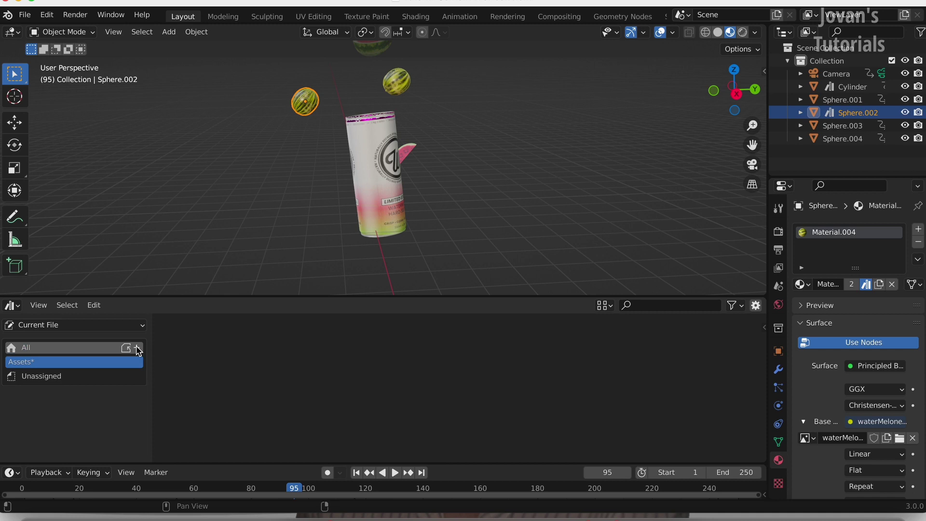
pyautogui.click(137, 348)
pyautogui.doubleClick(29, 376)
pyautogui.write('Textures')
pyautogui.press('Return')
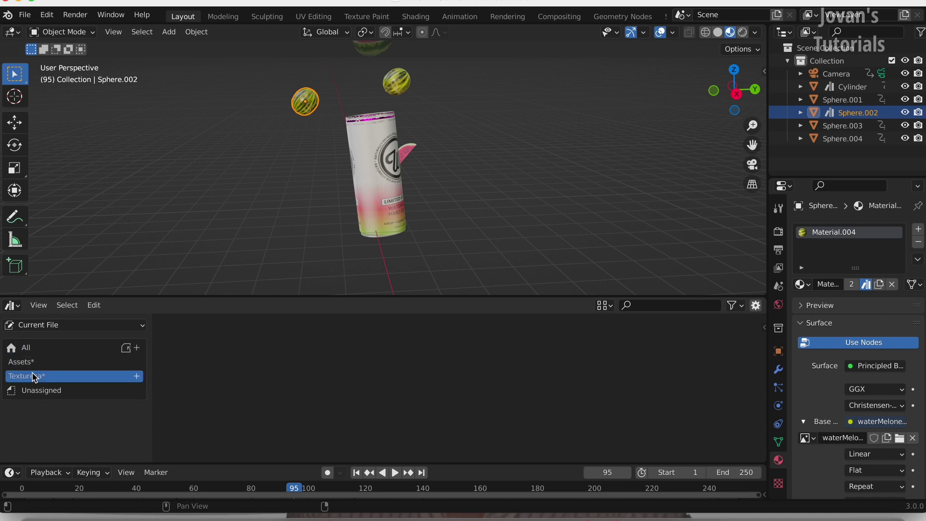
# File Material.004 under Textures and Sphere.002 under Assets
pyautogui.click(26, 347)
pyautogui.moveTo(258, 347); pyautogui.dragTo(29, 376)
pyautogui.moveTo(328, 347); pyautogui.dragTo(57, 363)
pyautogui.click(55, 362)
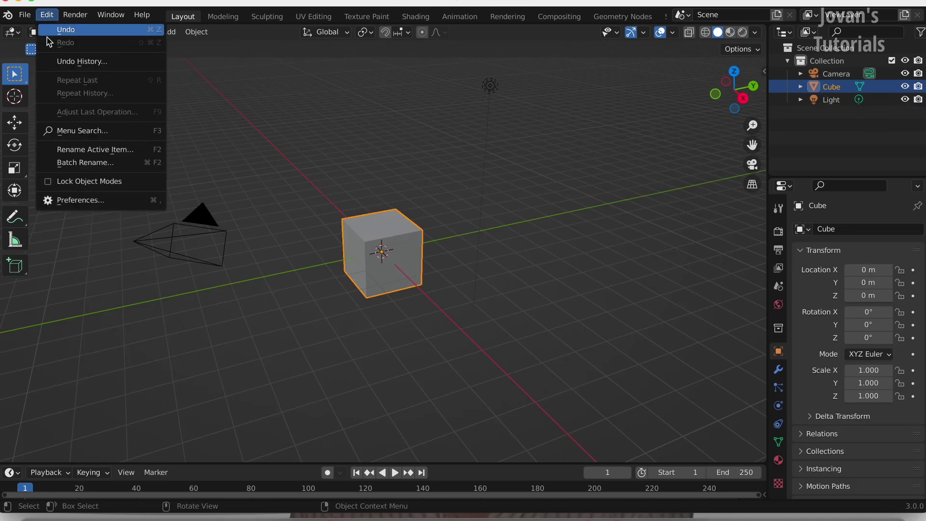
# Add Documents/Asset Library as a new asset library in Preferences
pyautogui.click(51, 18)
pyautogui.click(77, 200)
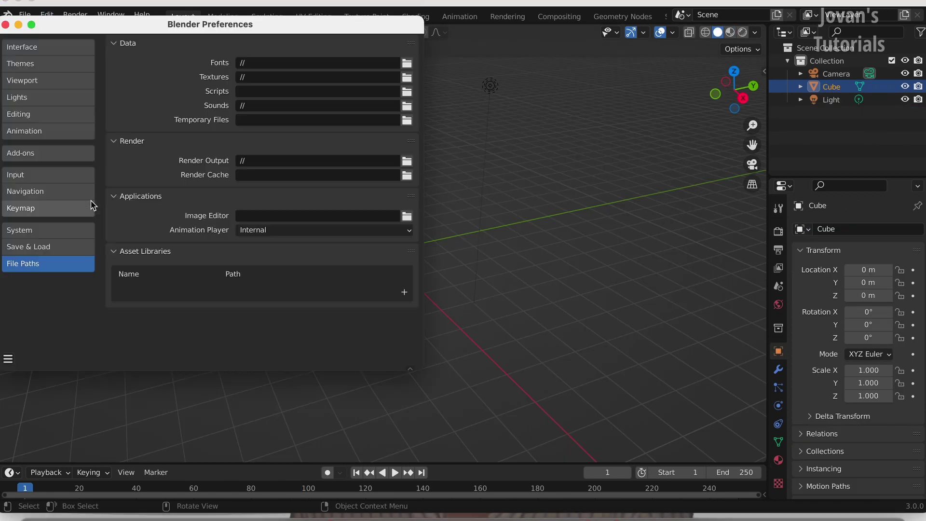
pyautogui.click(405, 292)
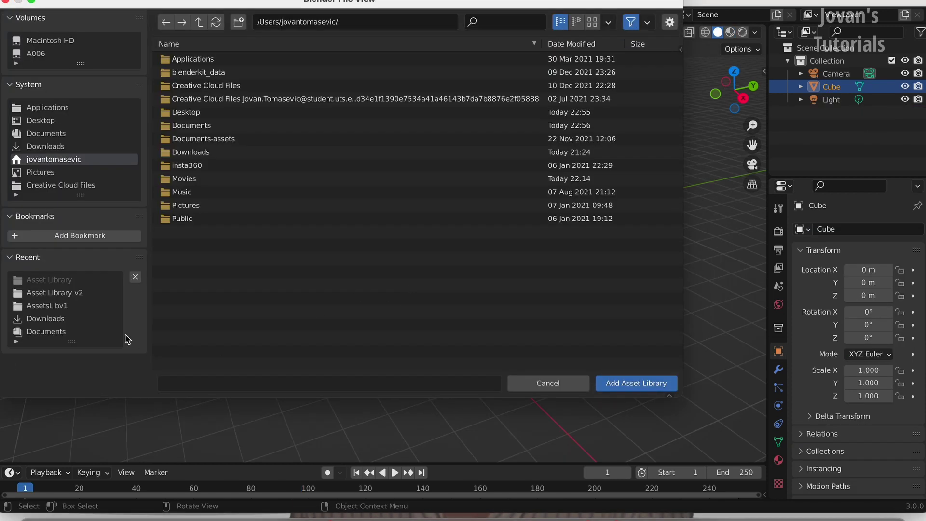
pyautogui.click(54, 134)
pyautogui.doubleClick(181, 73)
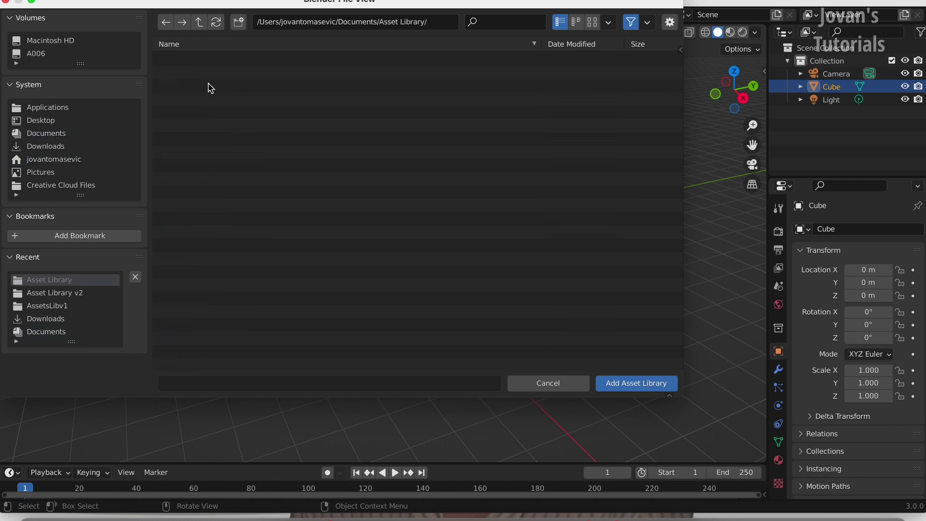
pyautogui.click(637, 384)
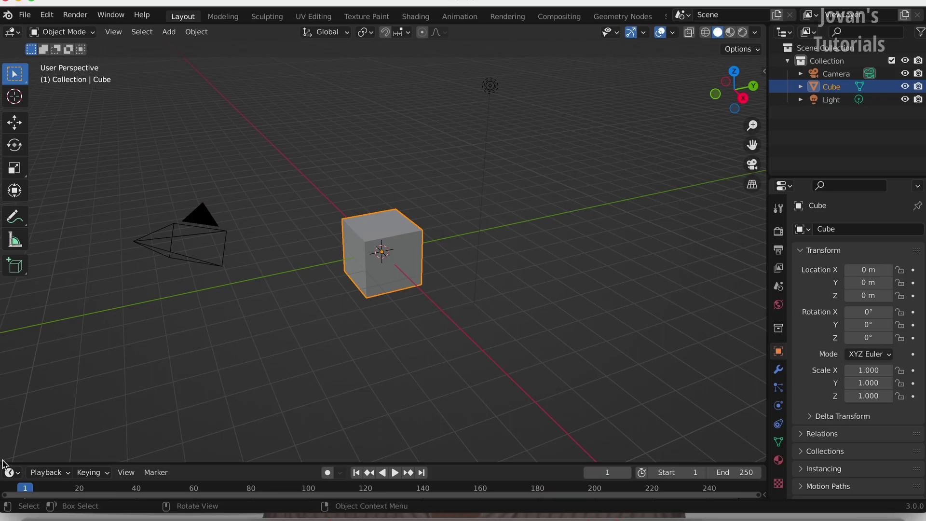
# Split the viewport and show the AssetLibrary assets in an Asset Browser below
pyautogui.moveTo(1, 457); pyautogui.dragTo(7, 290)
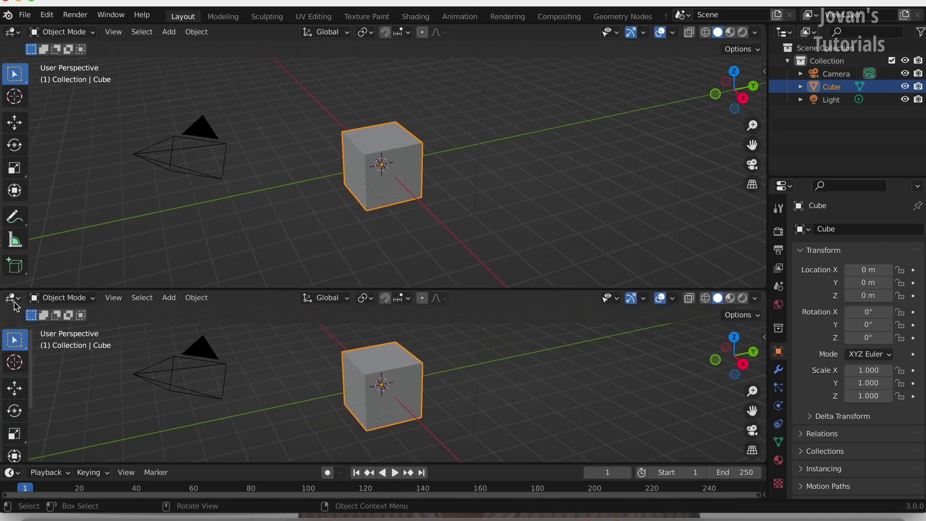
pyautogui.click(12, 297)
pyautogui.click(404, 377)
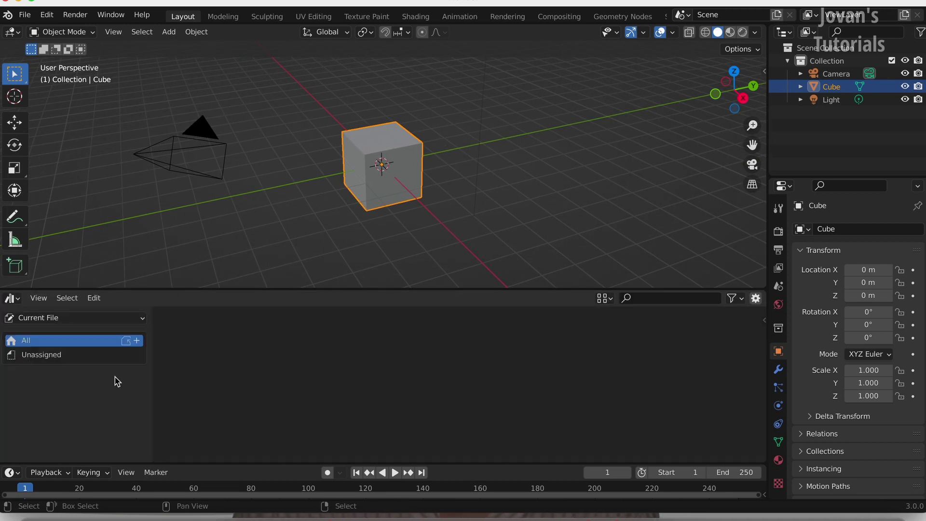
pyautogui.click(63, 318)
pyautogui.click(30, 354)
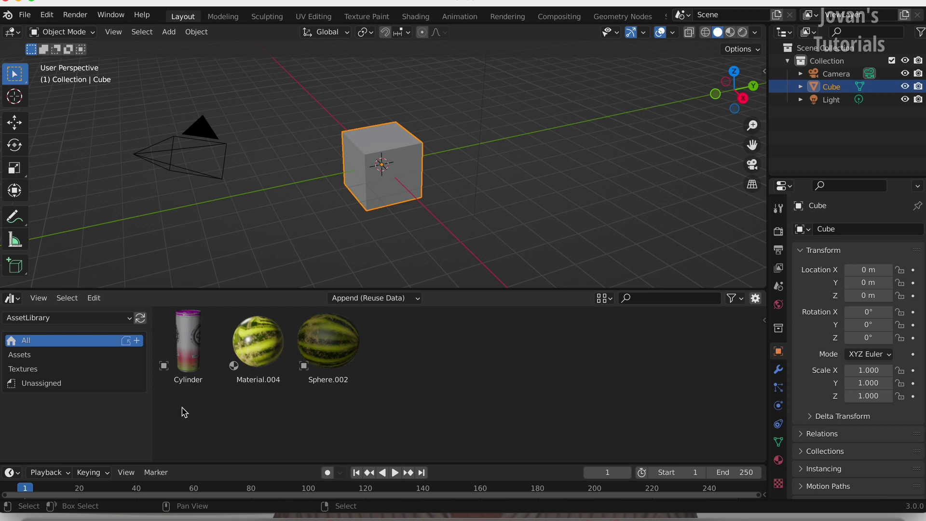
# Delete all scene objects, then drag in the Sphere.002 and Cylinder assets
pyautogui.press('a')
pyautogui.press('x')
pyautogui.click(367, 207)
pyautogui.moveTo(328, 340); pyautogui.dragTo(436, 177)
pyautogui.moveTo(188, 343)
pyautogui.mouseDown()
pyautogui.moveTo(203, 290)
pyautogui.moveTo(306, 151)
pyautogui.moveTo(307, 159)
pyautogui.mouseUp()
# With material shading on, add a cube mesh and move it into position
pyautogui.press('z')
pyautogui.hotkey('shift', 'a')
pyautogui.moveTo(414, 169)
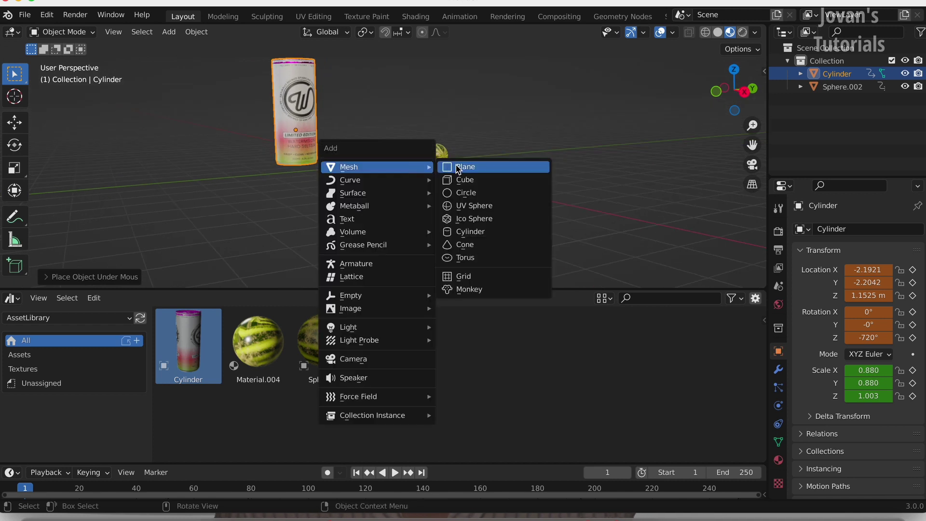
pyautogui.click(467, 178)
pyautogui.press('g')
pyautogui.click(385, 240)
# Add a UV sphere and place it at the upper right
pyautogui.hotkey('shift', 'a')
pyautogui.moveTo(310, 241)
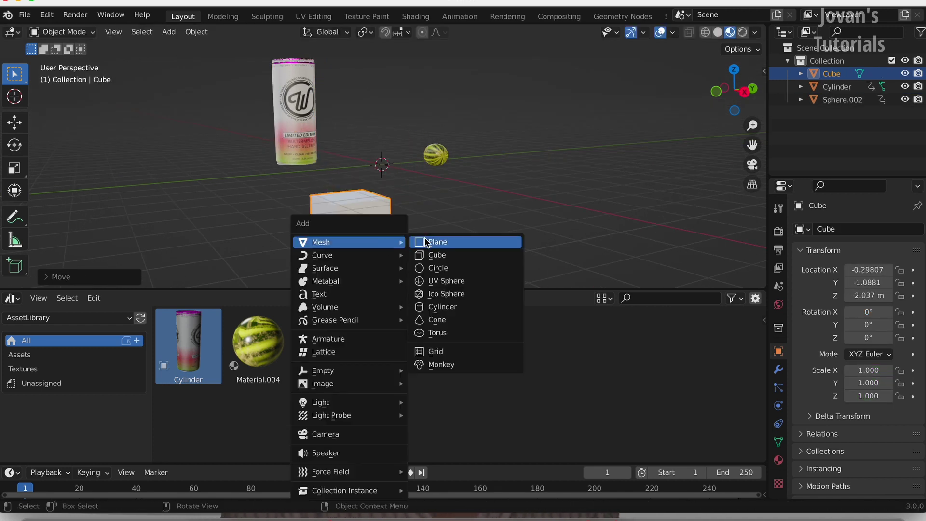
pyautogui.click(444, 282)
pyautogui.press('g')
pyautogui.click(610, 157)
# Apply Material.004 to the sphere and cube, and place another Cylinder can
pyautogui.moveTo(258, 340); pyautogui.dragTo(349, 227)
pyautogui.moveTo(350, 227); pyautogui.dragTo(352, 218, button='middle')
pyautogui.hscroll(-5, 351, 213)
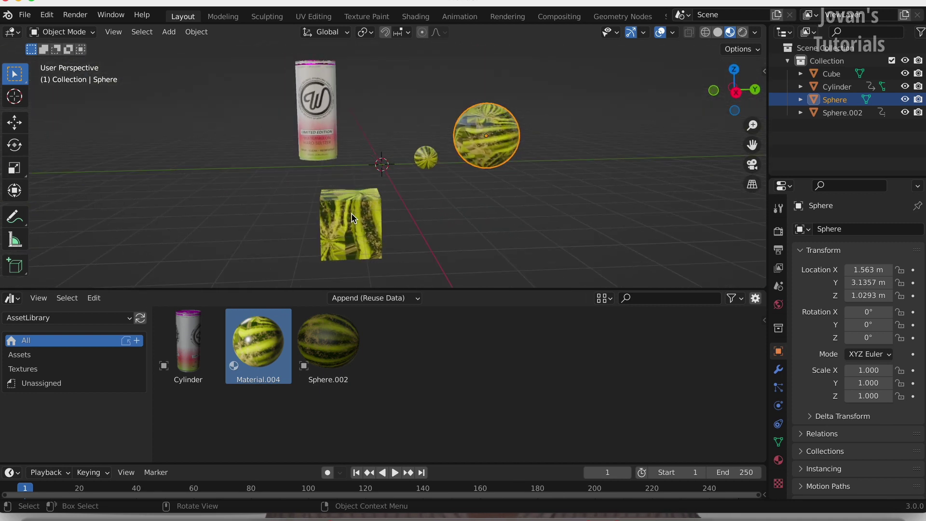
pyautogui.hscroll(-3, 351, 213)
pyautogui.moveTo(188, 342); pyautogui.dragTo(362, 144)
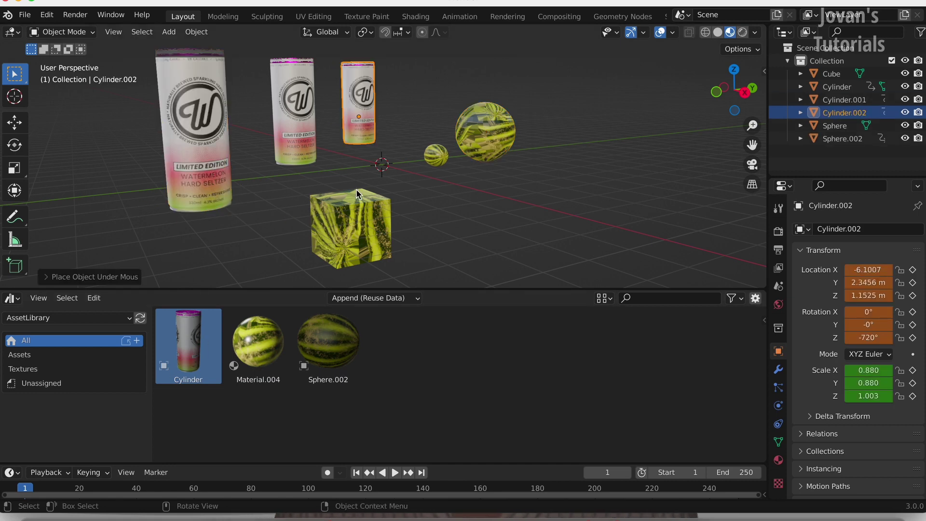
pyautogui.scroll(-3, 358, 194)
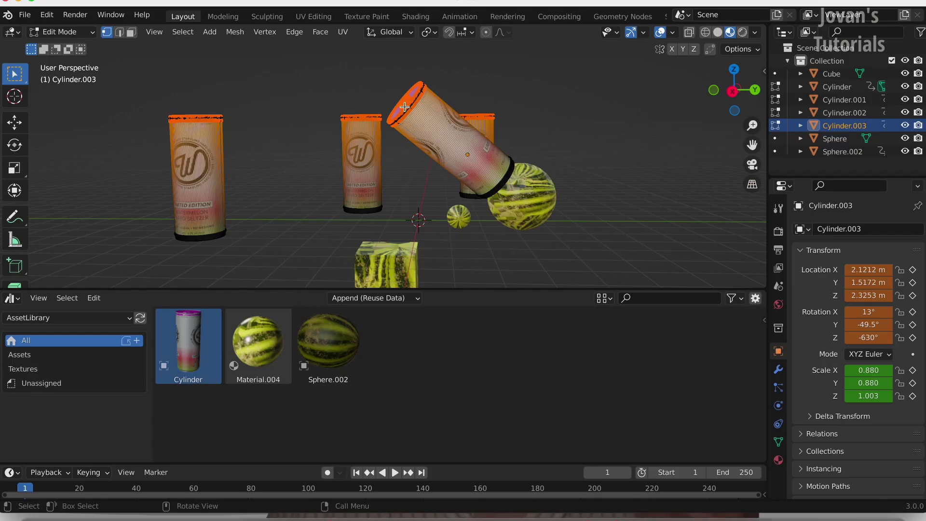
# Select the can's faces in Edit Mode and try moving it, cancelling both moves
pyautogui.press('3')
pyautogui.hotkey('alt', 'a')
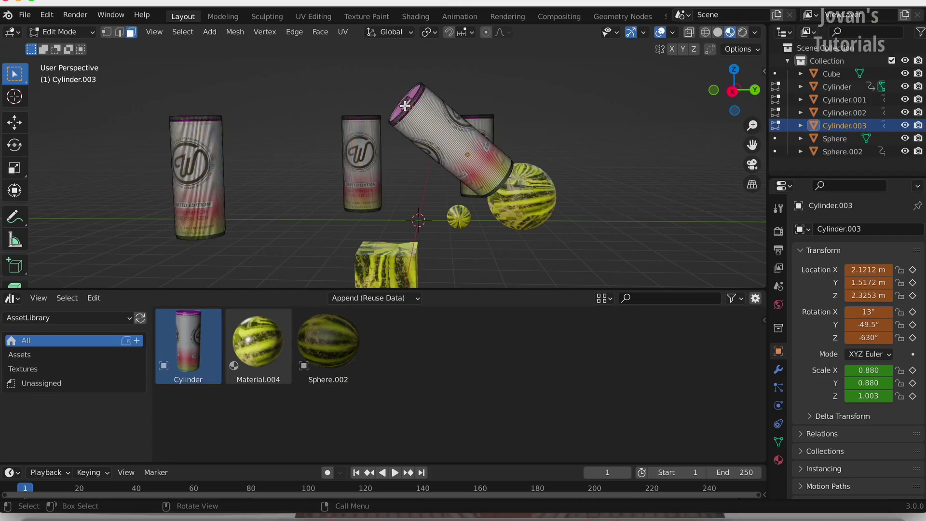
pyautogui.press('g')
pyautogui.press('Escape')
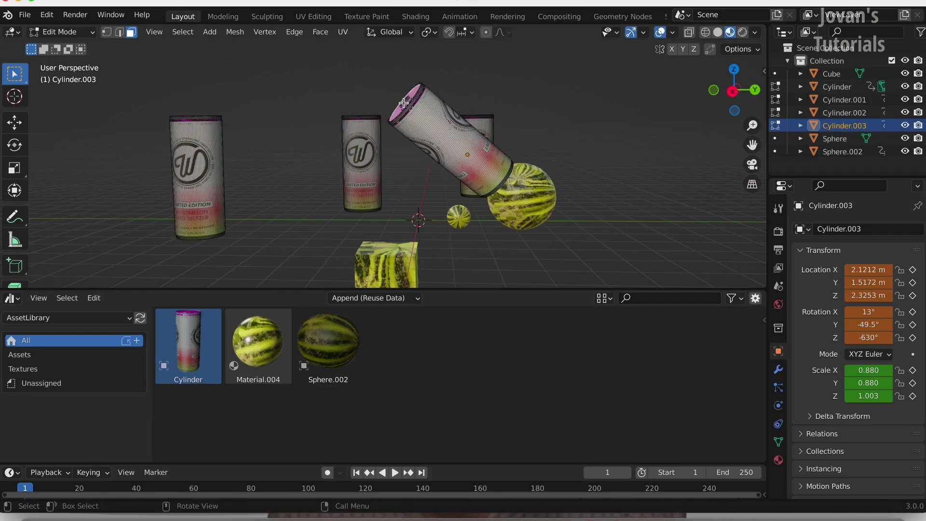
pyautogui.press('g')
pyautogui.press('Escape')
# Switch the import method to Append and place a fresh Cylinder can in the scene
pyautogui.click(375, 298)
pyautogui.click(381, 320)
pyautogui.press('Tab')
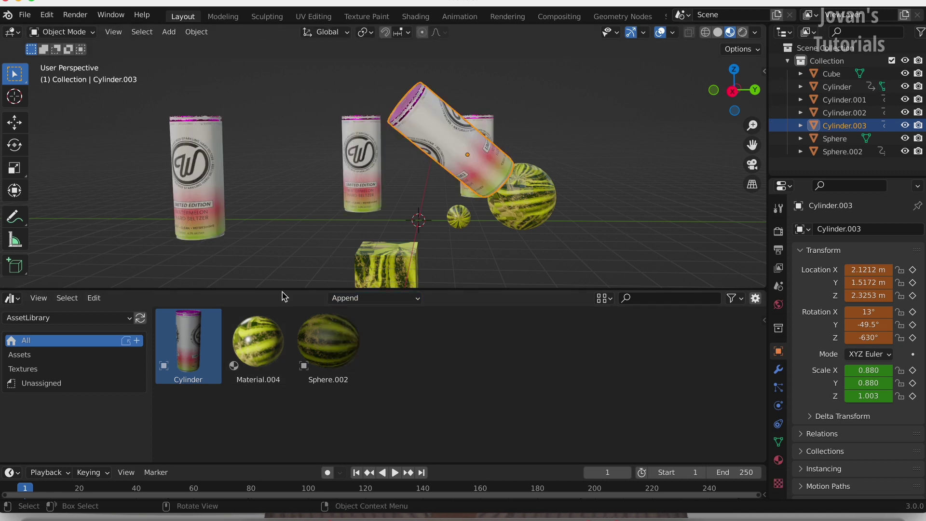
pyautogui.moveTo(188, 345); pyautogui.dragTo(294, 241)
pyautogui.press('Tab')
pyautogui.moveTo(295, 241); pyautogui.dragTo(328, 219, button='middle')
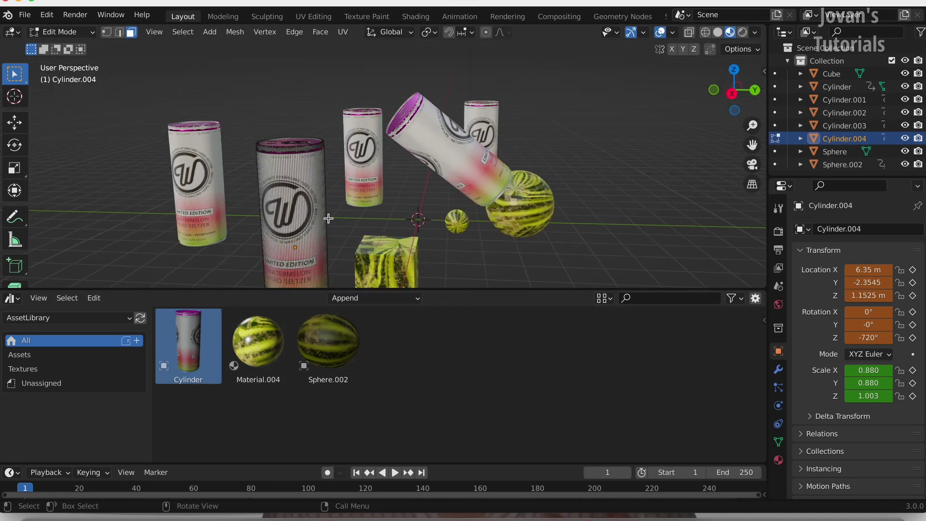